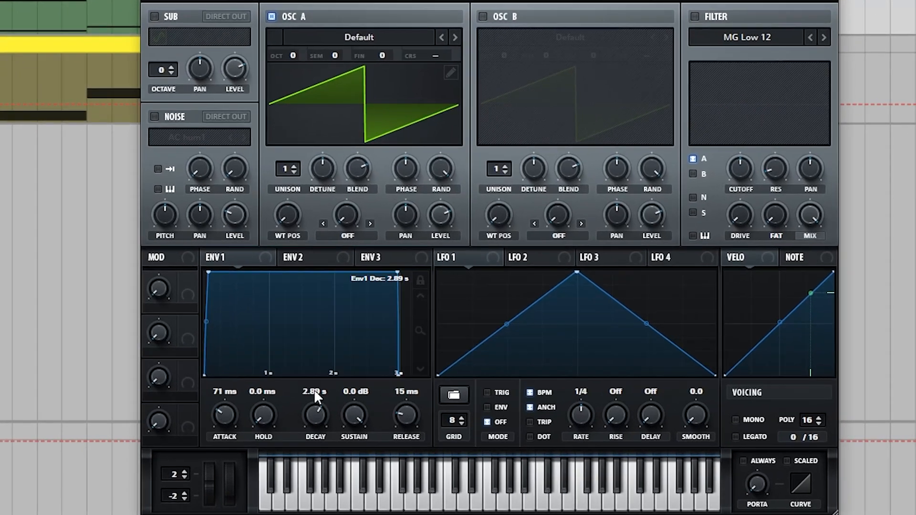
Set Env 1 to a decay of 3.11 s, sustain of -2.9 dB and release of 150 ms, and audition it.
drag(314, 389, 315, 386)
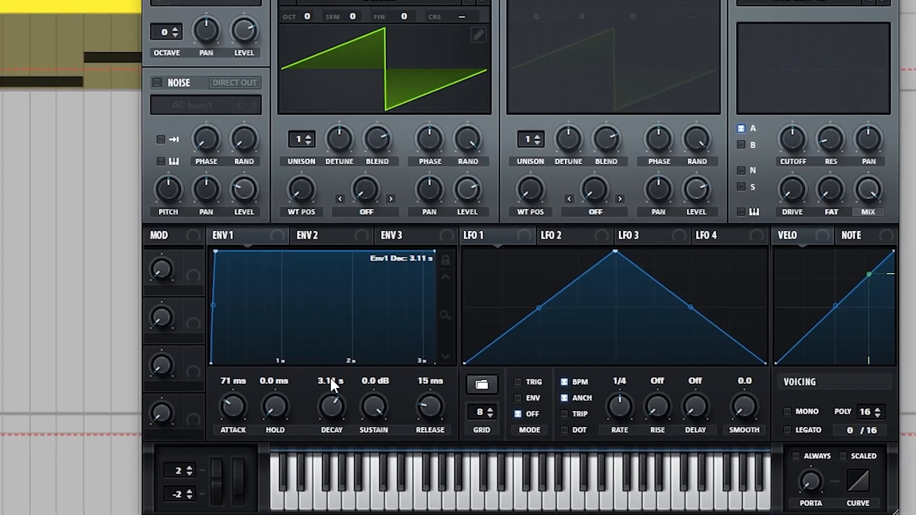
drag(359, 409, 351, 427)
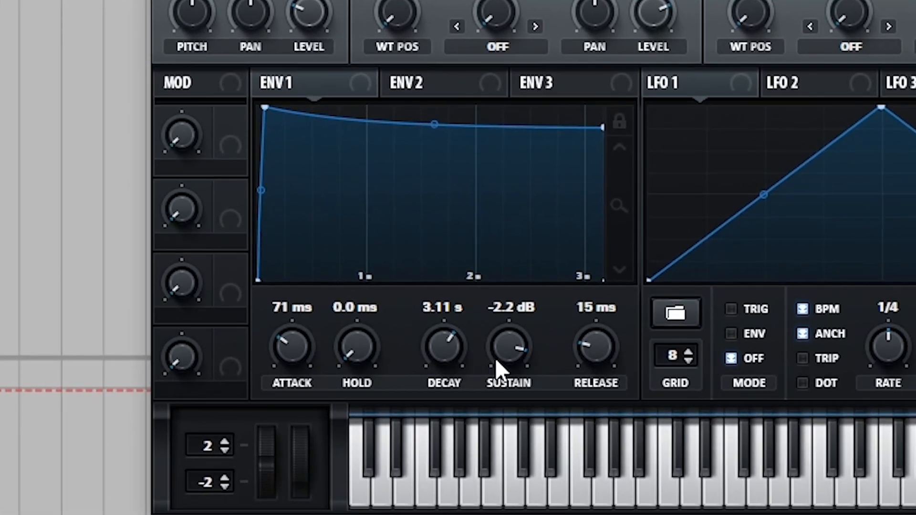
drag(496, 367, 507, 380)
drag(613, 359, 602, 322)
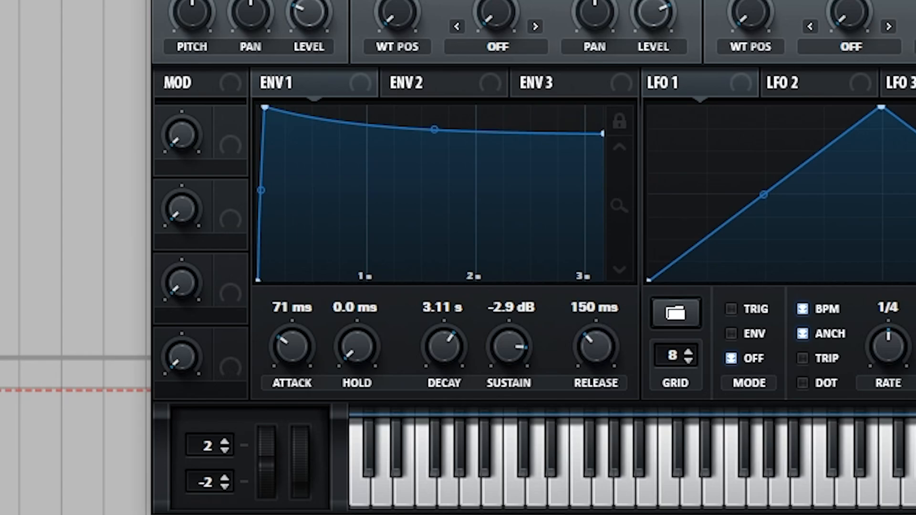
key(space)
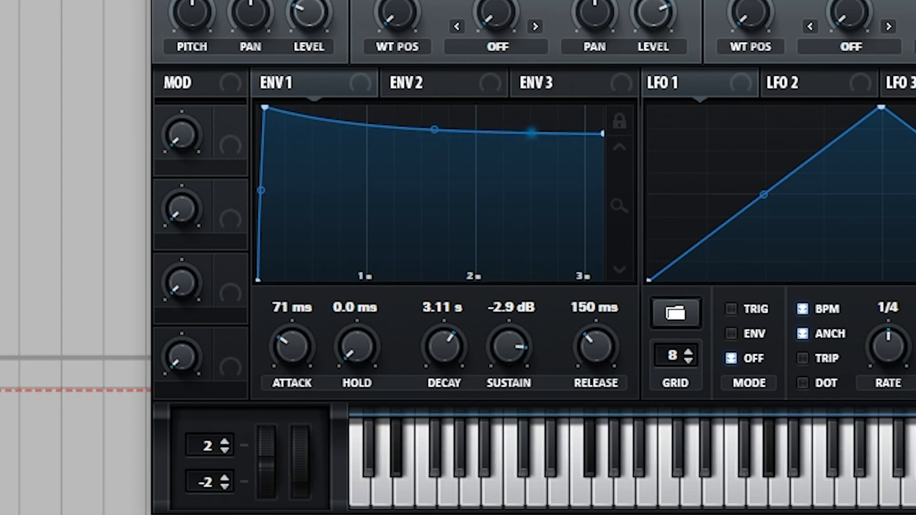
Shape Env 3 with a 138 ms attack and 2.08 s release, bulging both the attack and release curves outward.
click(566, 83)
drag(265, 109, 319, 101)
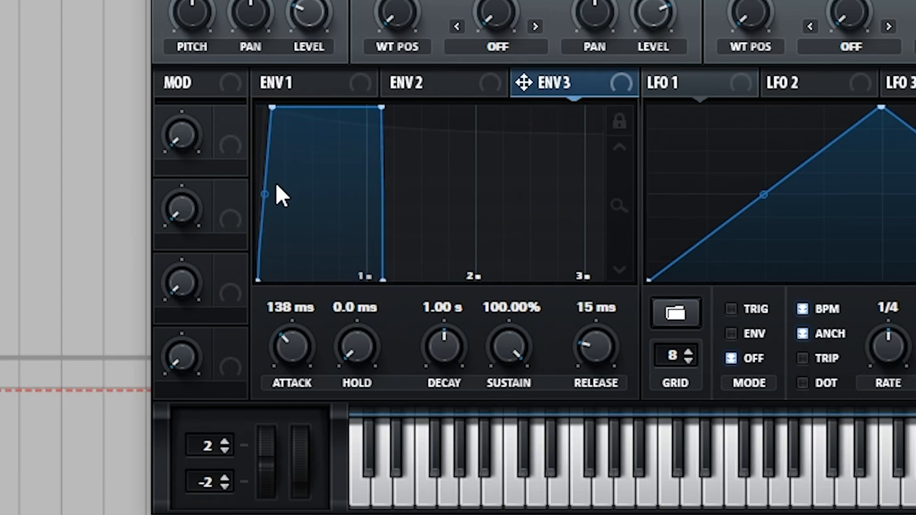
drag(265, 195, 265, 184)
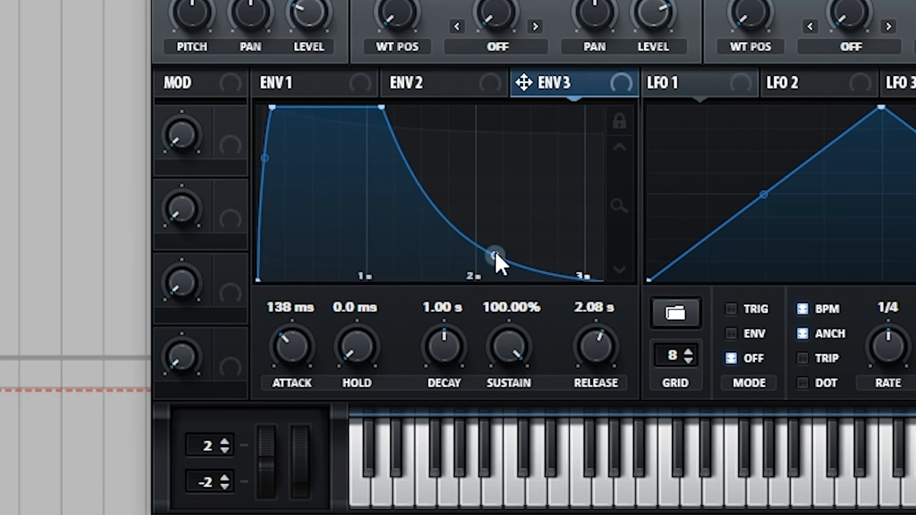
drag(495, 253, 615, 82)
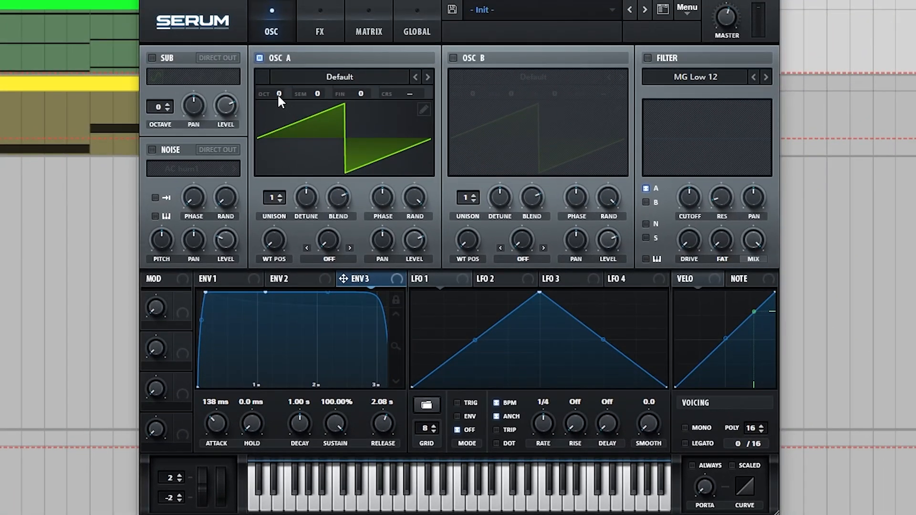
Lower oscillator A to octave -1 and route Env 3 to the global master tuning in the first modulation matrix slot.
drag(278, 94, 276, 101)
click(374, 30)
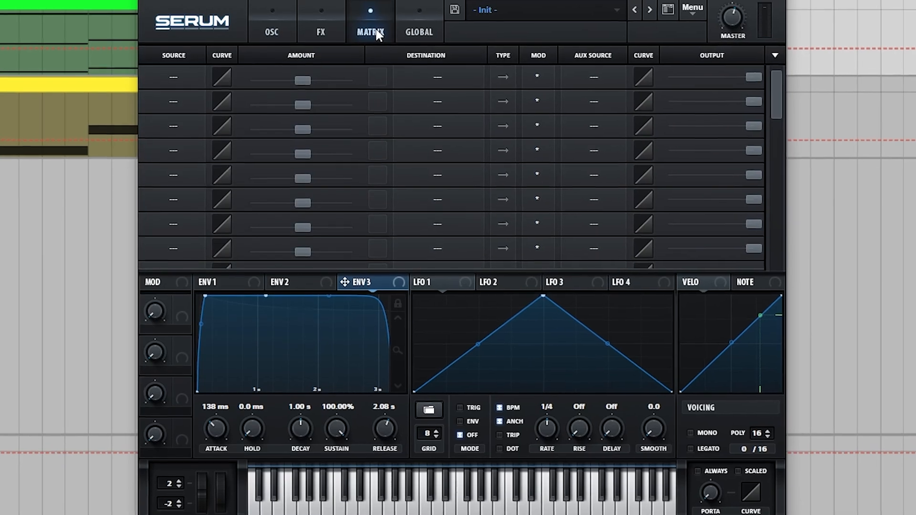
click(173, 76)
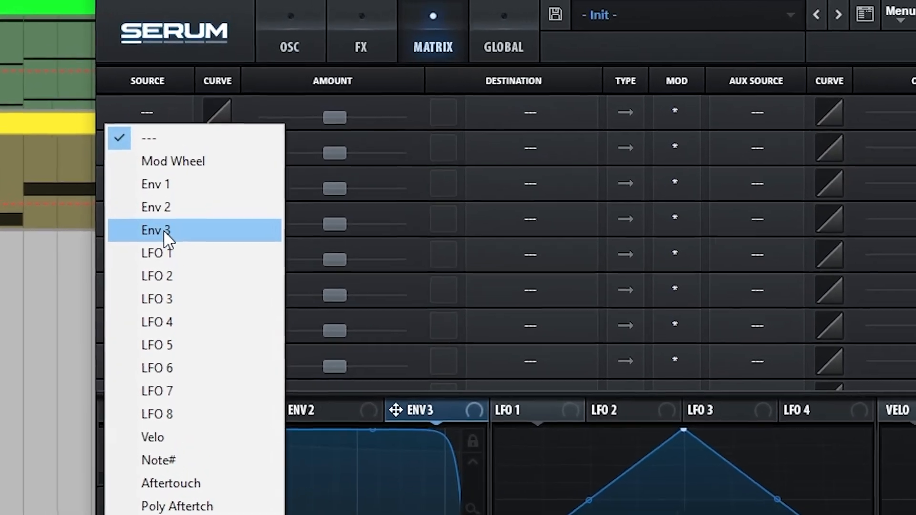
click(167, 207)
click(468, 106)
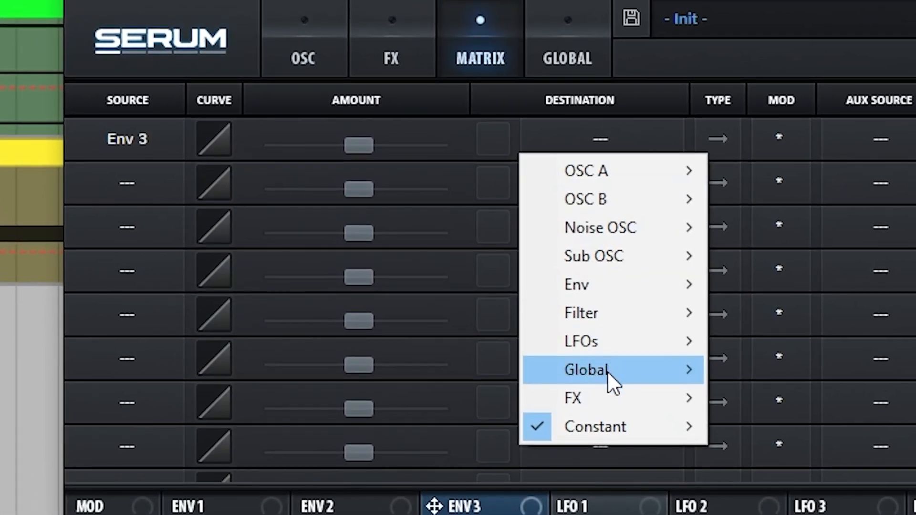
mouse_move(607, 370)
click(774, 368)
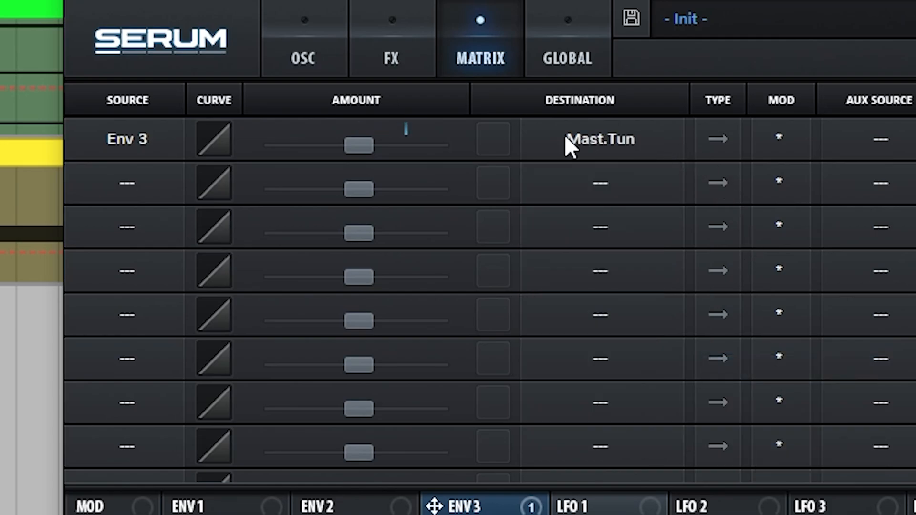
Set the amount of the Env 3 to master tuning modulation to +12st.
double_click(356, 147)
text(+)
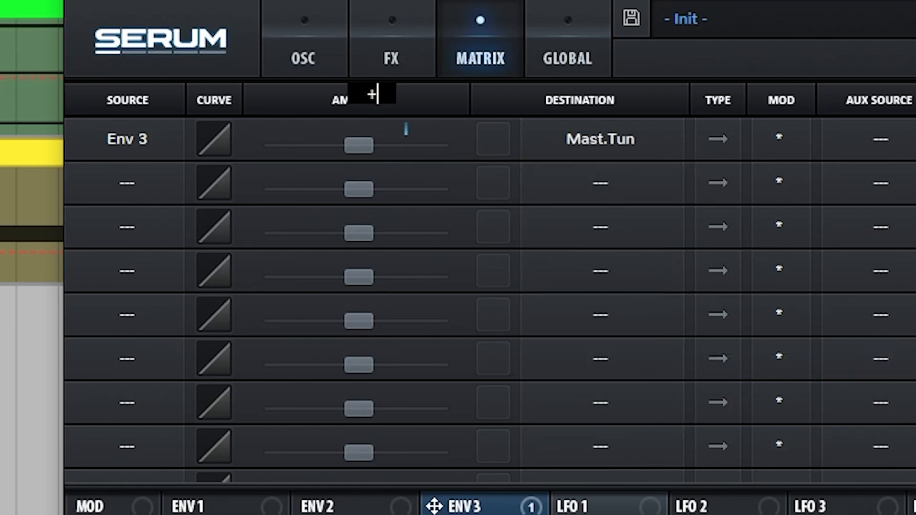
text(12st)
key(Return)
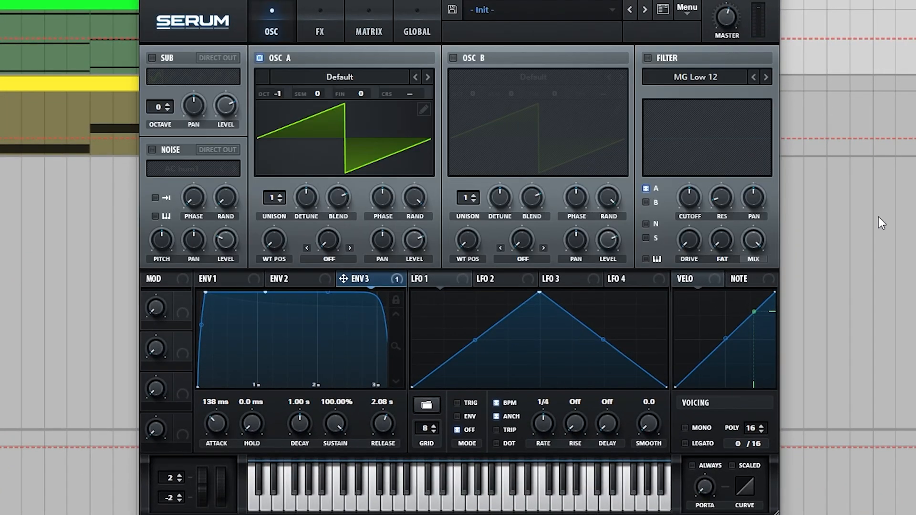
Give oscillator A 5 unison voices, lower its detune to 0.01, and assign Env 3 to the detune.
drag(276, 198, 288, 154)
drag(319, 201, 320, 260)
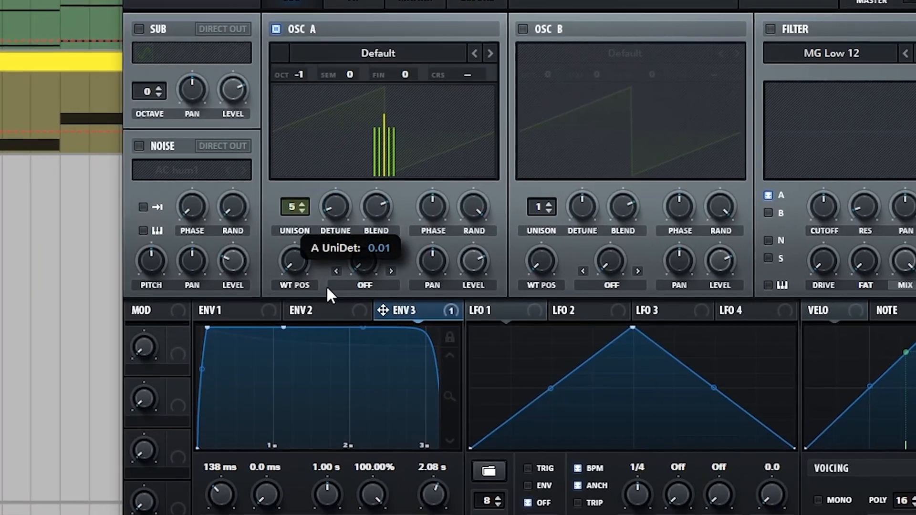
drag(364, 296, 320, 273)
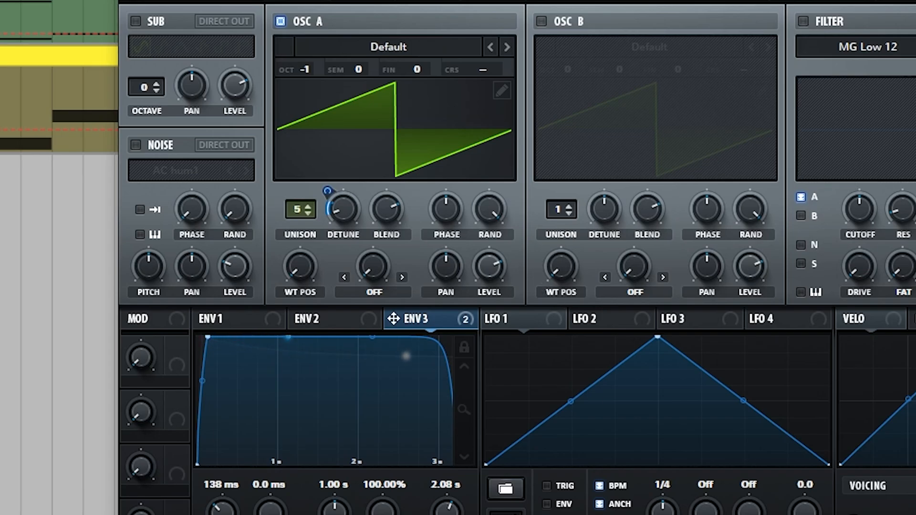
drag(804, 0, 803, 2)
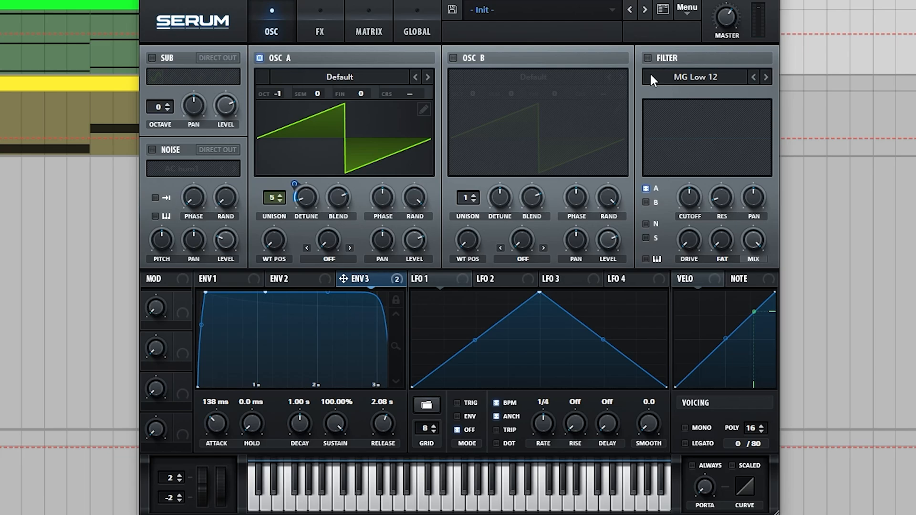
Enable the MG Low 12 filter, assign Env 3 to its cutoff, and raise the cutoff slightly with a small modulation range.
click(647, 57)
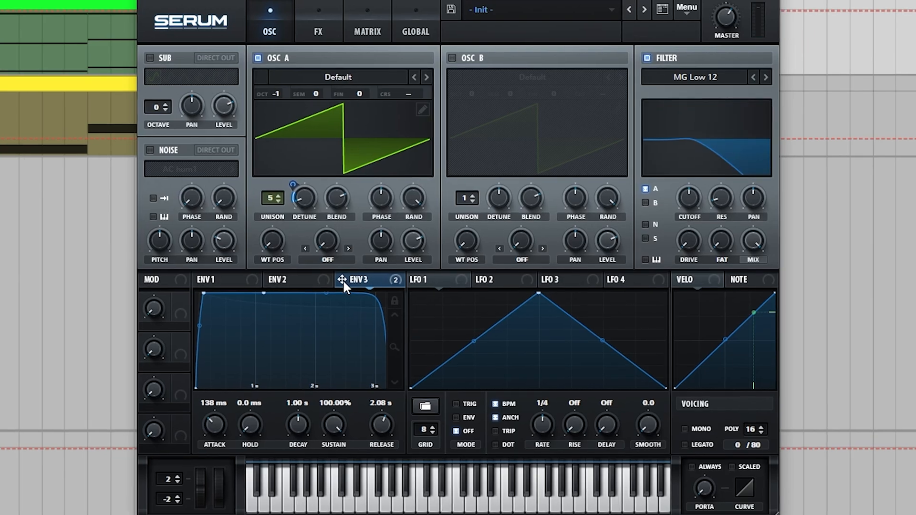
drag(343, 278, 683, 187)
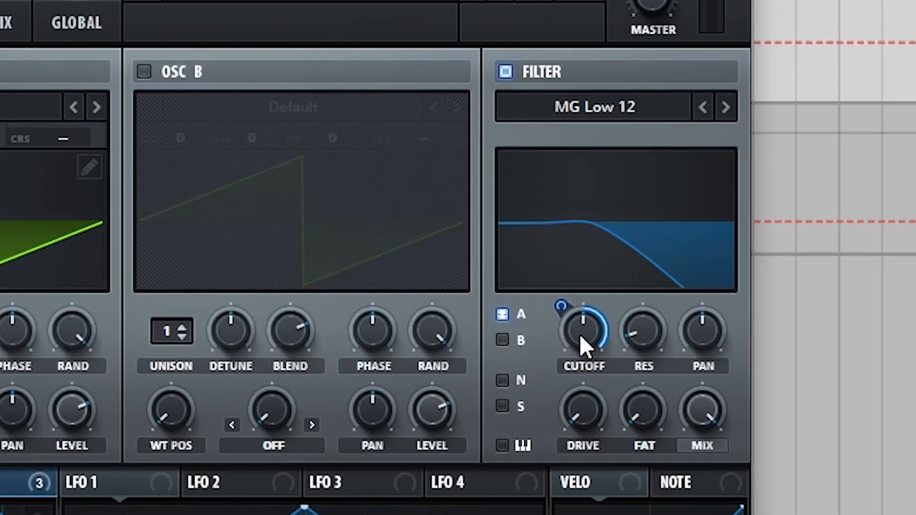
drag(582, 343, 561, 439)
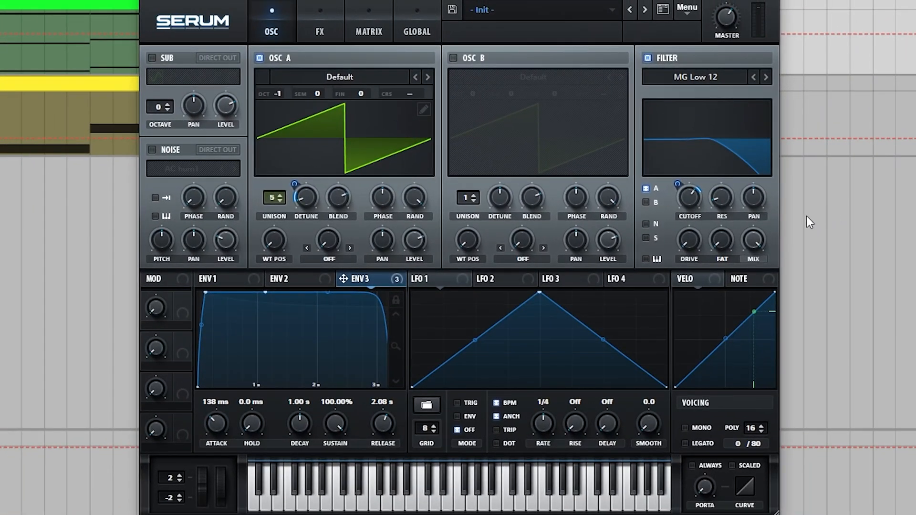
Enable the noise oscillator with the Analog J106 HP sample, set its level to 0%, and assign Env 3 to that level.
click(152, 151)
click(173, 167)
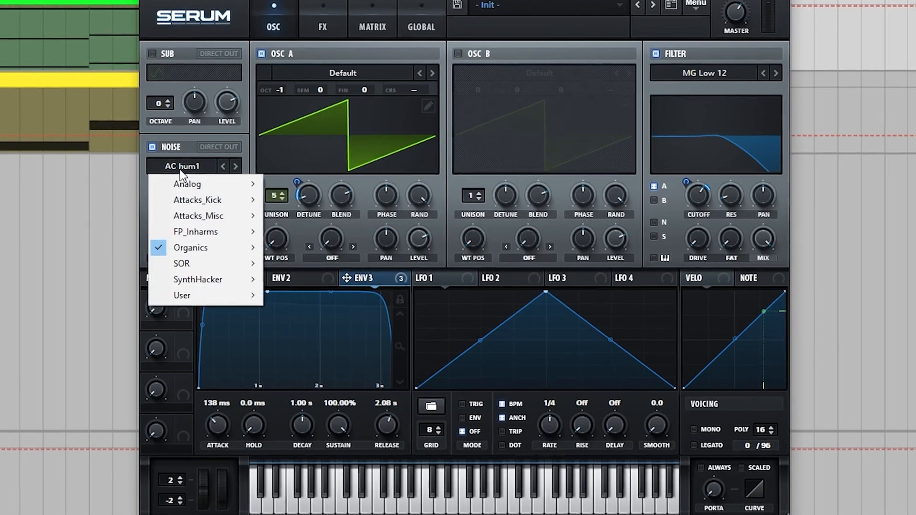
mouse_move(245, 184)
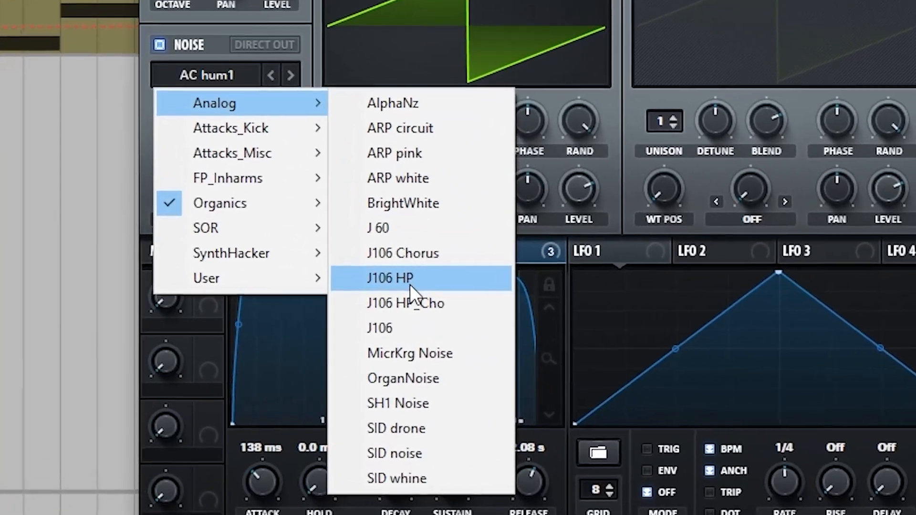
click(343, 293)
drag(289, 191, 292, 308)
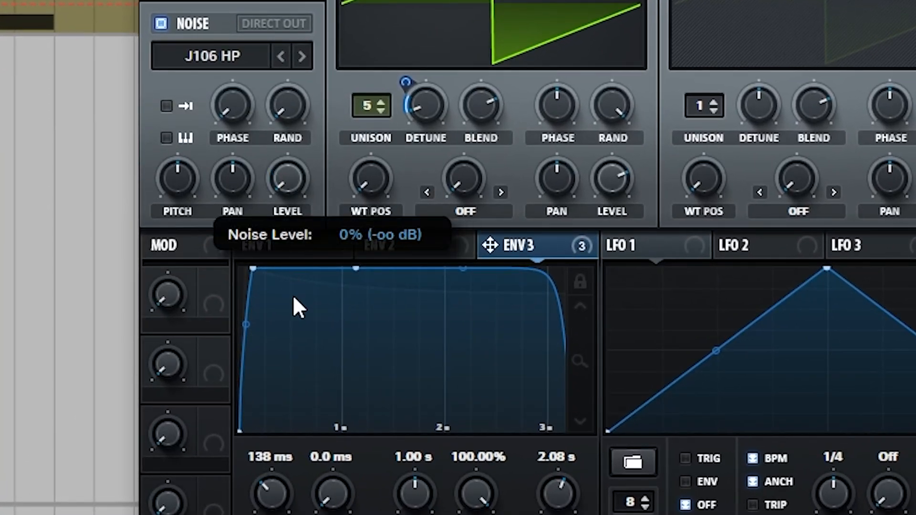
drag(493, 244, 258, 262)
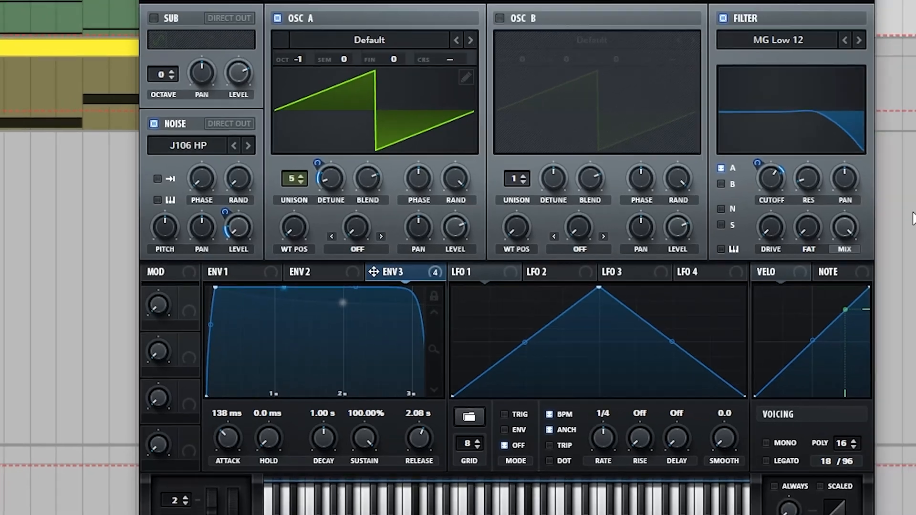
Set LFO 1's rate to 1/16 and assign it to oscillator A's fine tuning and level with subtle modulation ranges.
click(462, 272)
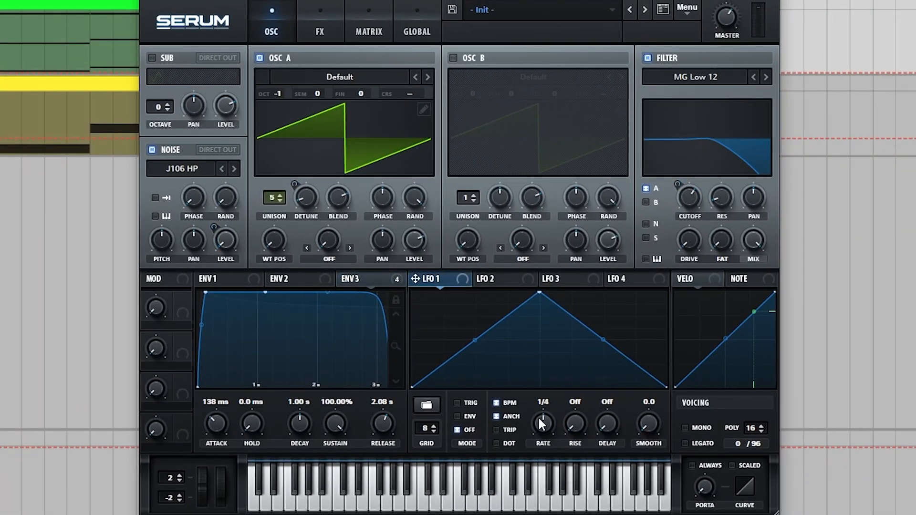
drag(540, 419, 543, 398)
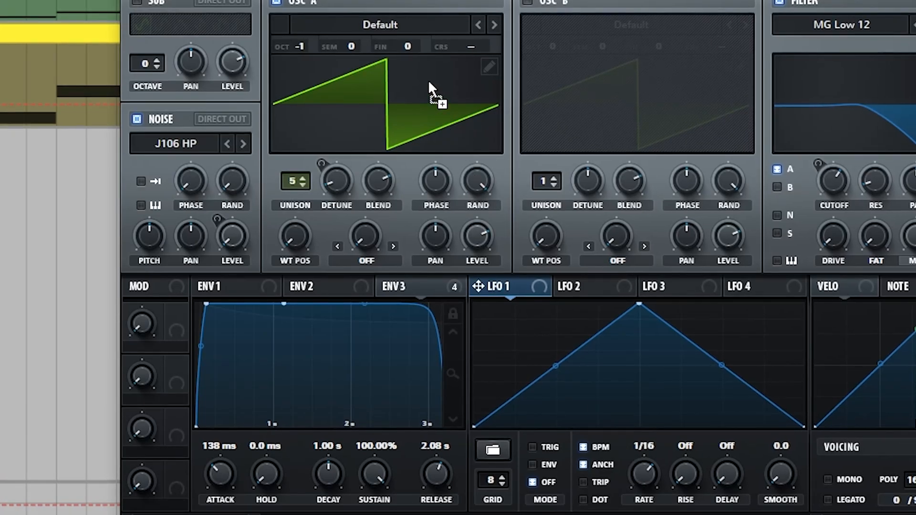
drag(422, 43, 429, 154)
drag(478, 286, 463, 234)
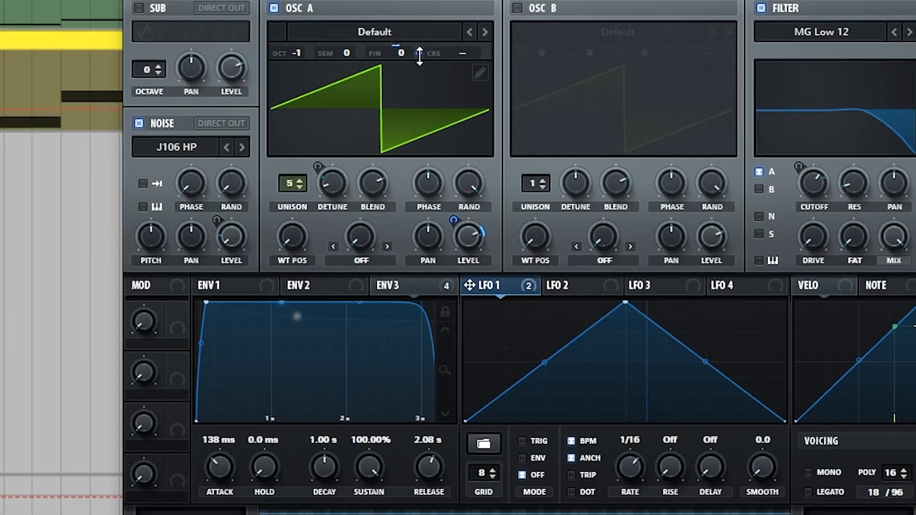
drag(419, 55, 399, 70)
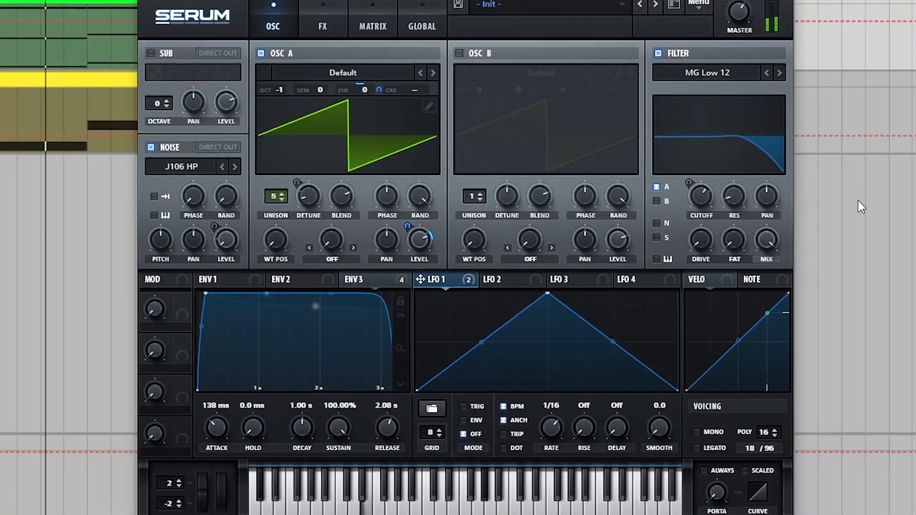
Enable the distortion effect and change its type to Tape Sat.
click(324, 19)
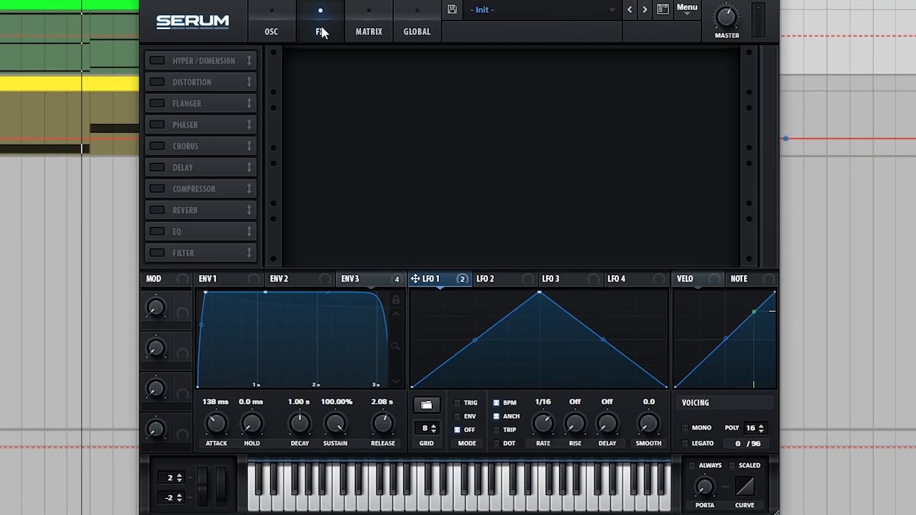
click(156, 82)
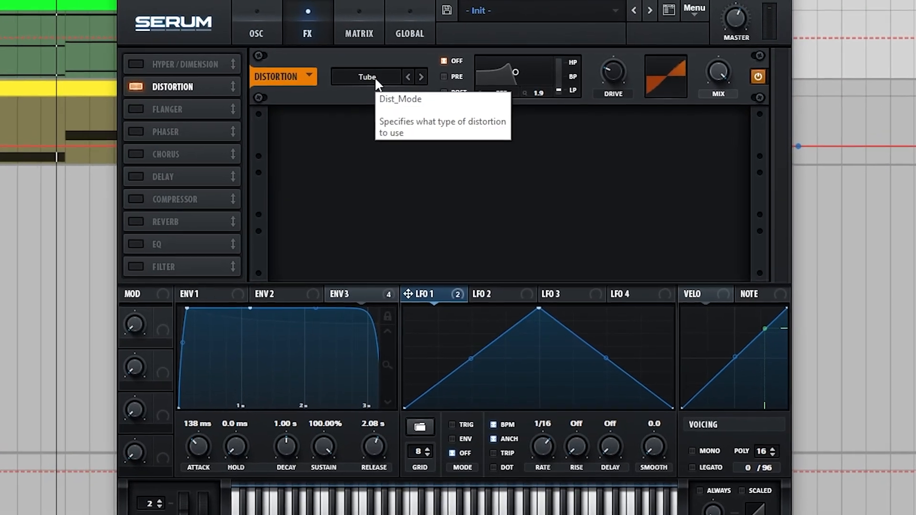
click(377, 74)
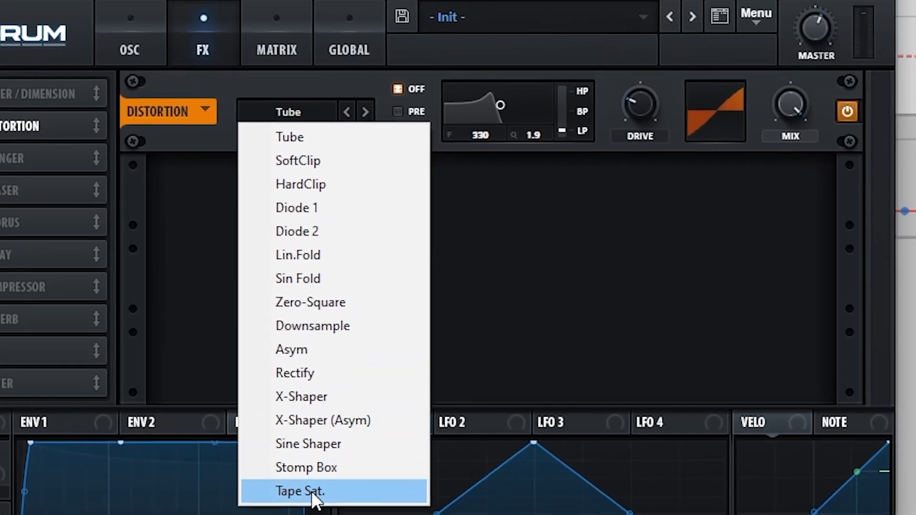
click(363, 398)
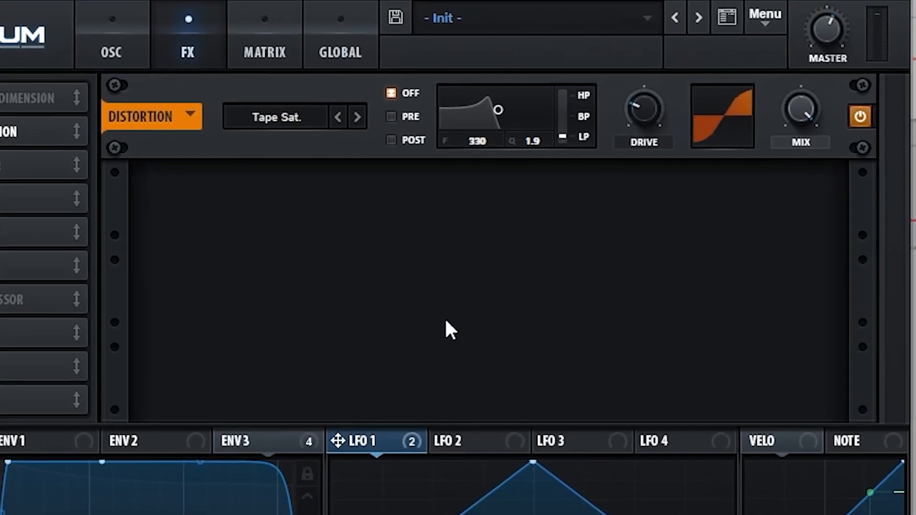
Adjust the Tape Sat. distortion by ear, ending with both drive and mix roughly two thirds up.
drag(643, 116, 657, 84)
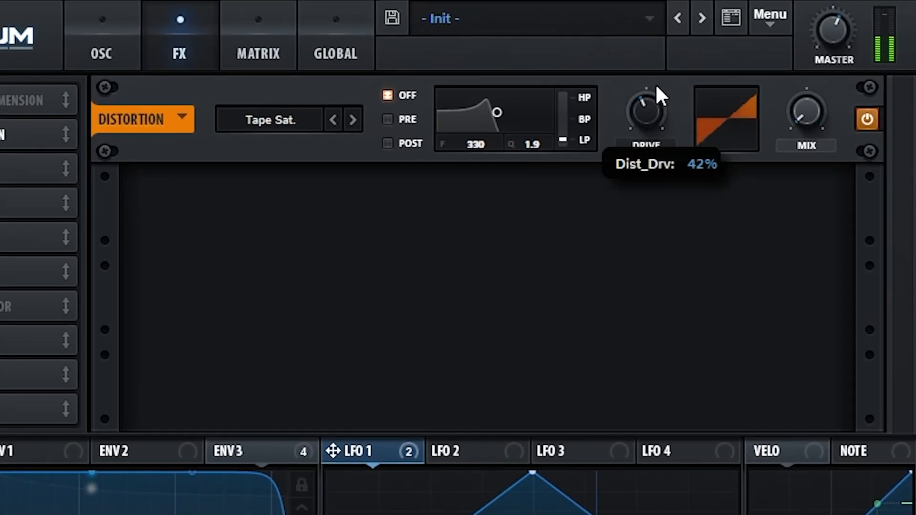
drag(805, 113, 811, 1)
drag(658, 102, 655, 19)
drag(806, 112, 799, 35)
drag(646, 112, 643, 170)
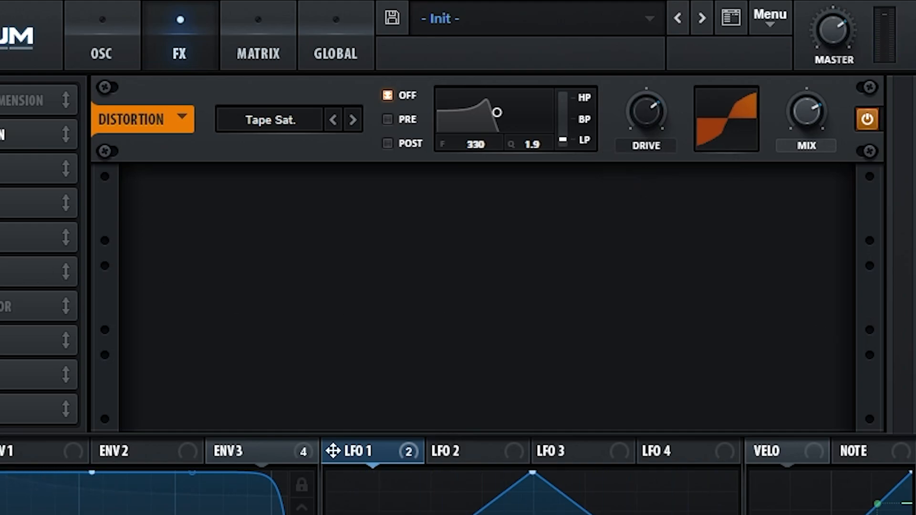
Enable the chorus effect, raise its LPF to maximum, and set its mix by ear to a little under half.
click(2, 237)
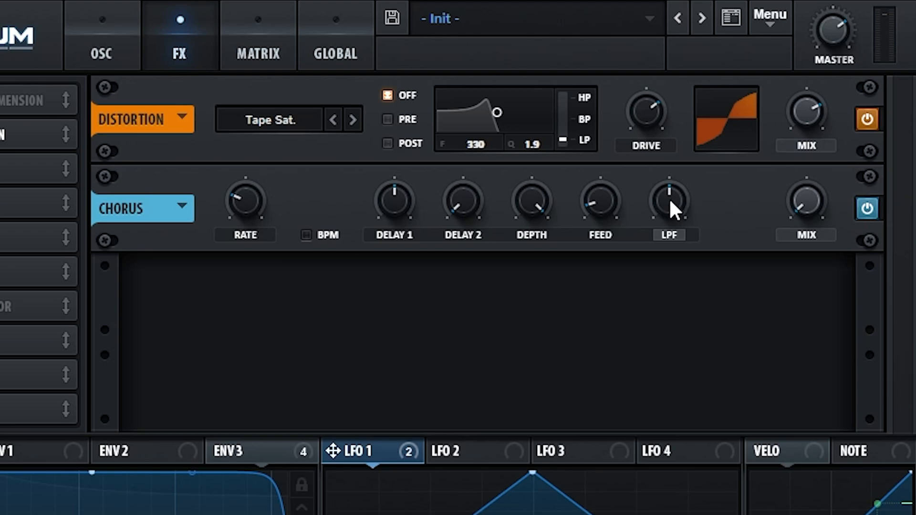
drag(670, 210, 700, 41)
drag(806, 197, 808, 196)
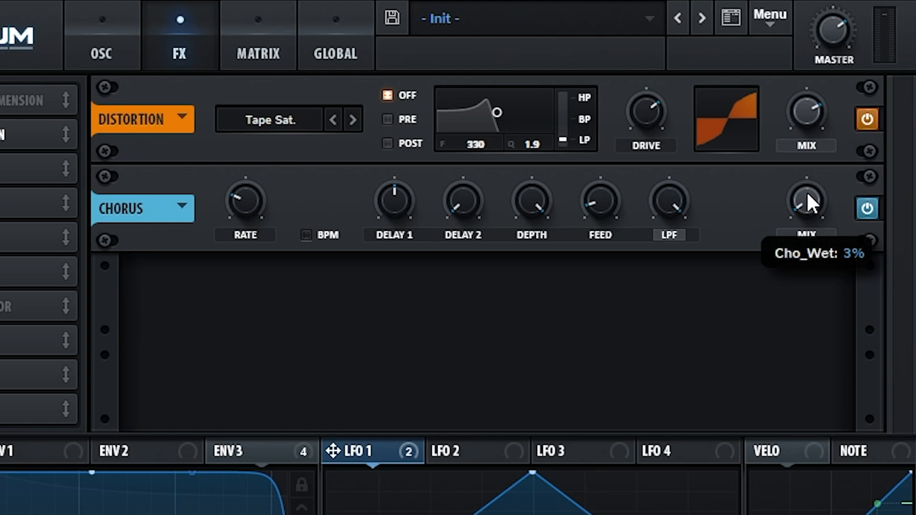
drag(808, 196, 812, 117)
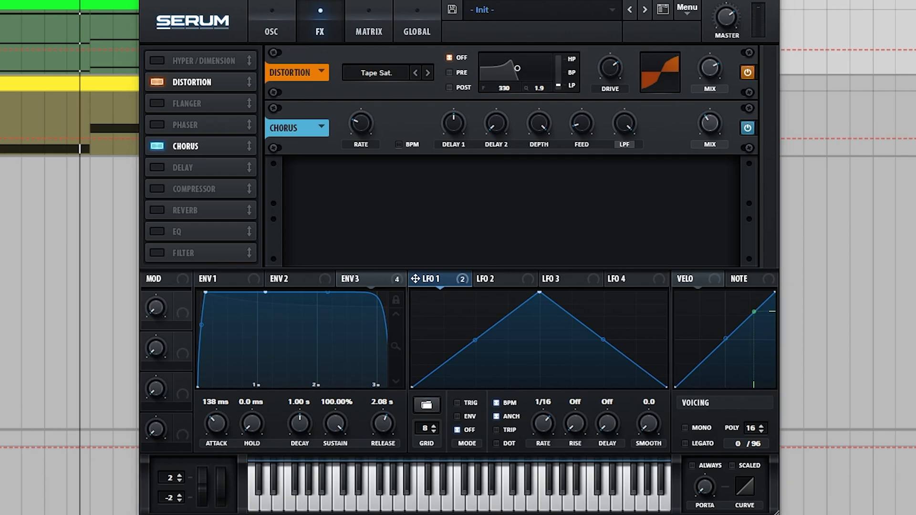
Open the Serum instance on the yellow track below, set oscillator A's octave to -2, and turn off the noise oscillator.
key(Down)
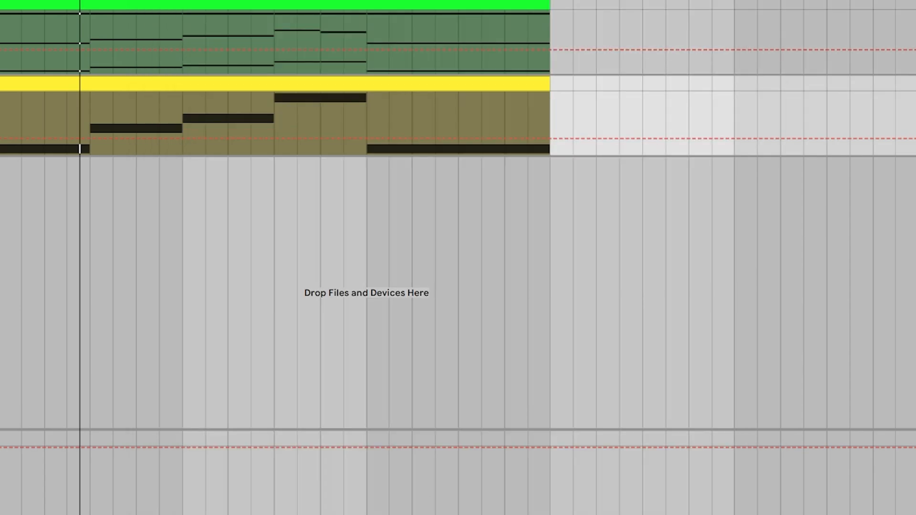
key(ctrl+alt+p)
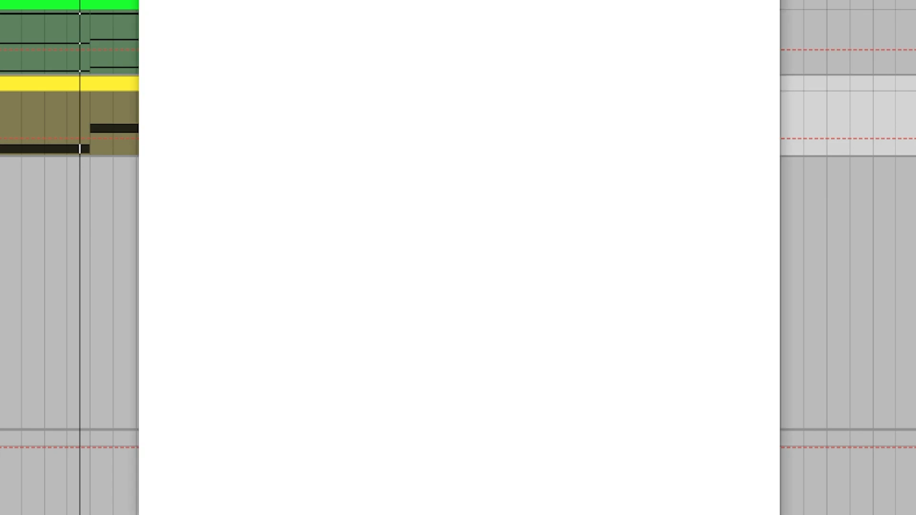
key(space)
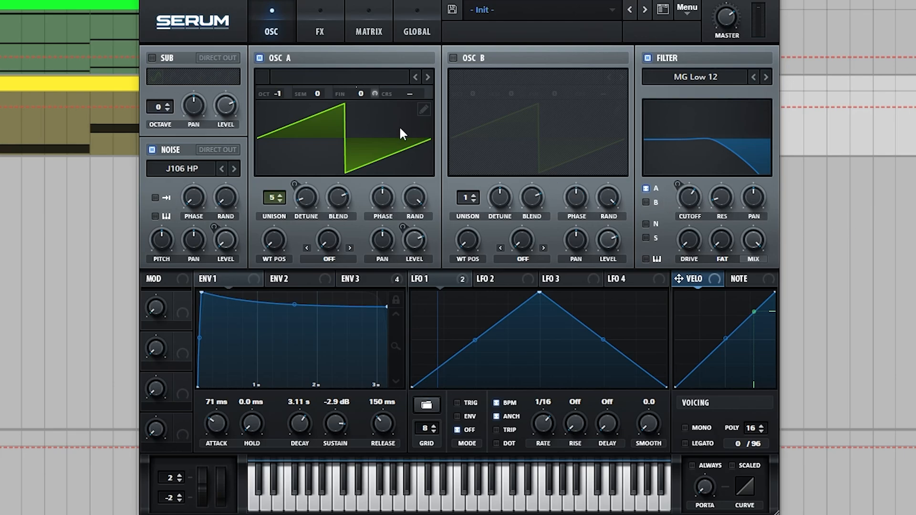
drag(278, 91, 278, 108)
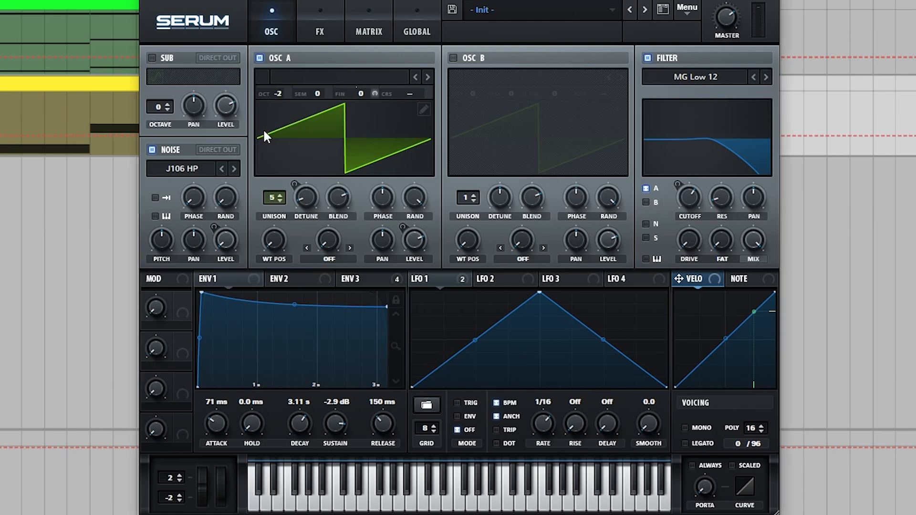
click(153, 149)
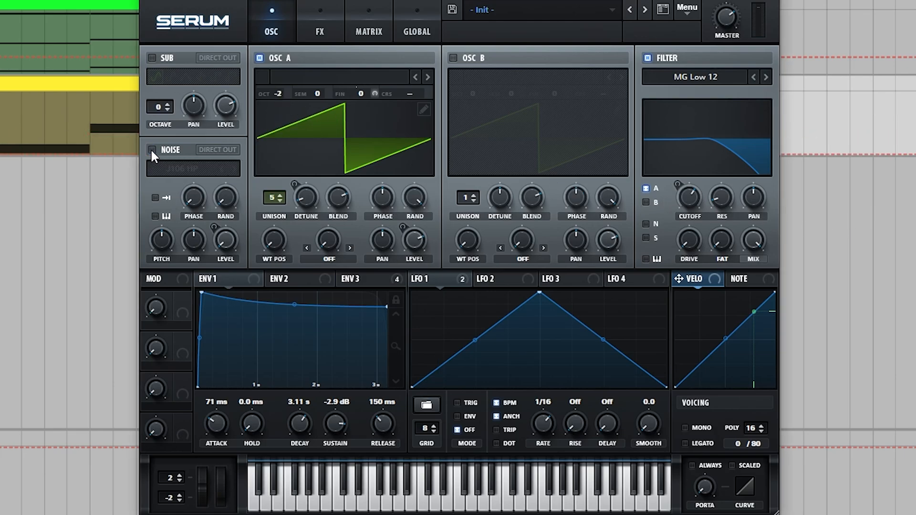
Change the filter type to MG Low 24 and play back the patch to audition it.
click(683, 78)
mouse_move(686, 95)
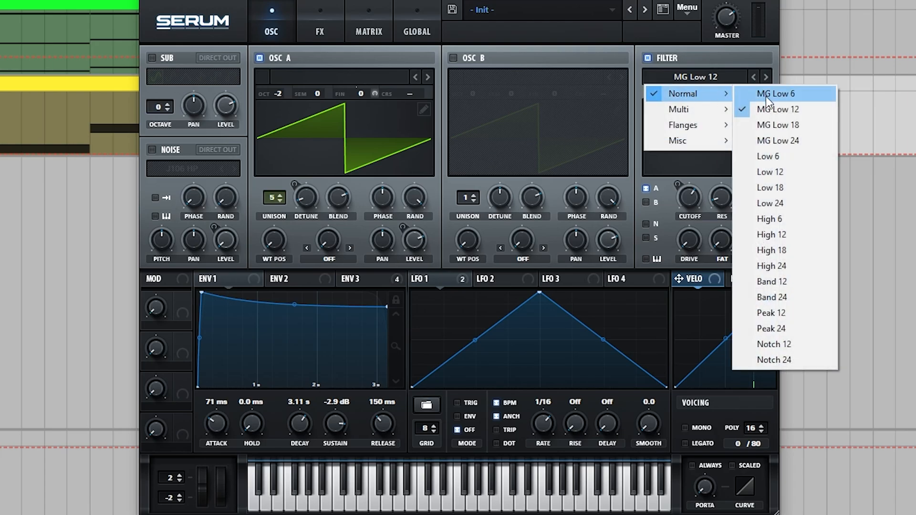
click(787, 140)
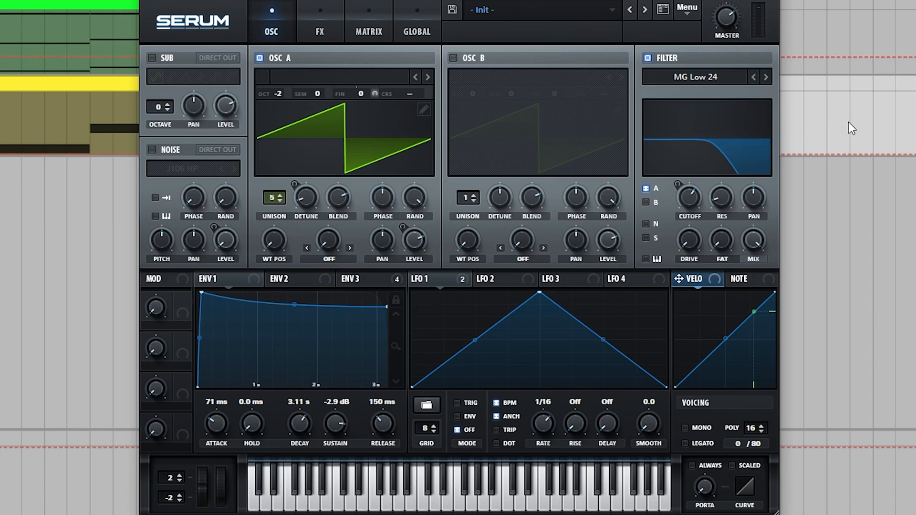
key(space)
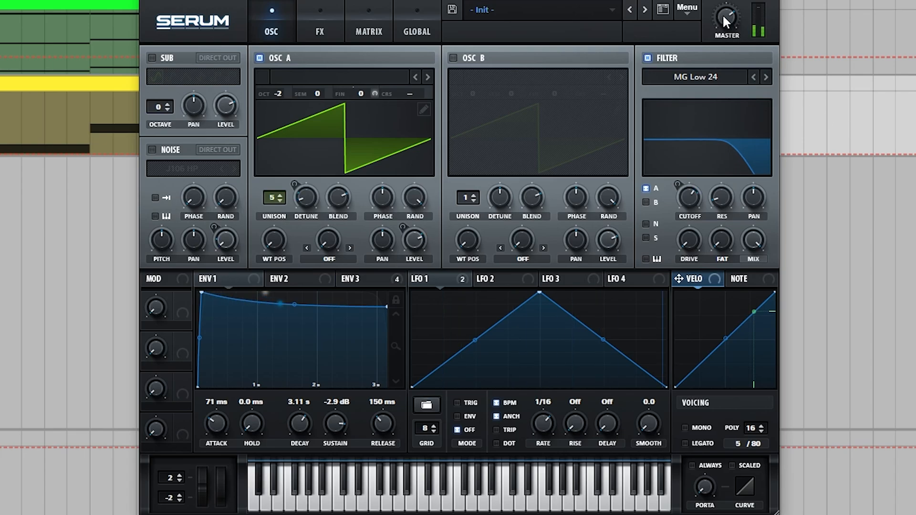
drag(722, 14, 722, 14)
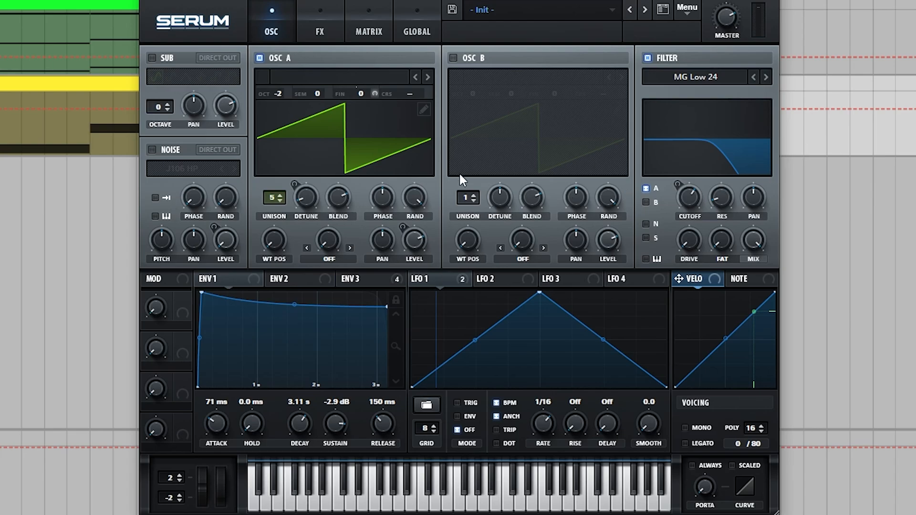
Enable the EQ effect and move it between the distortion and the chorus in the effects chain.
click(316, 33)
click(165, 231)
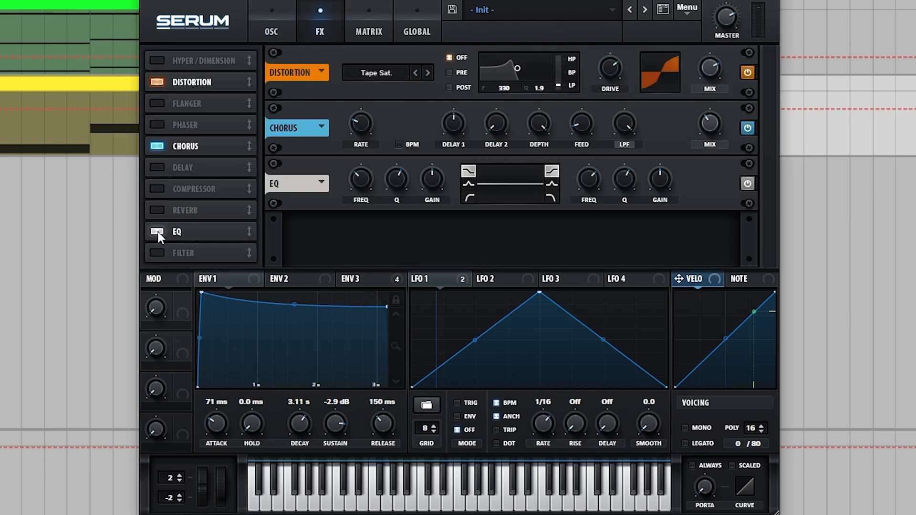
drag(180, 229, 187, 147)
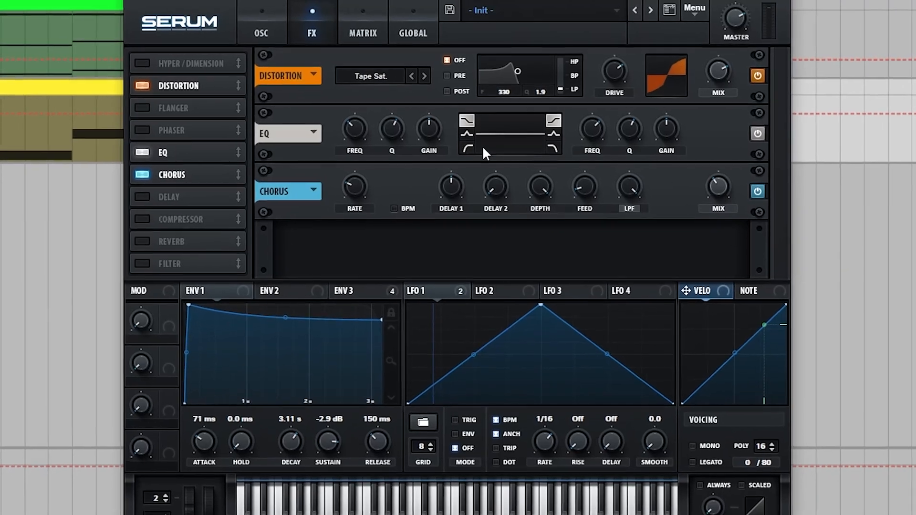
Make the EQ's low band a low cut just below 155 Hz, and reduce the distortion's drive and mix to around half.
click(468, 143)
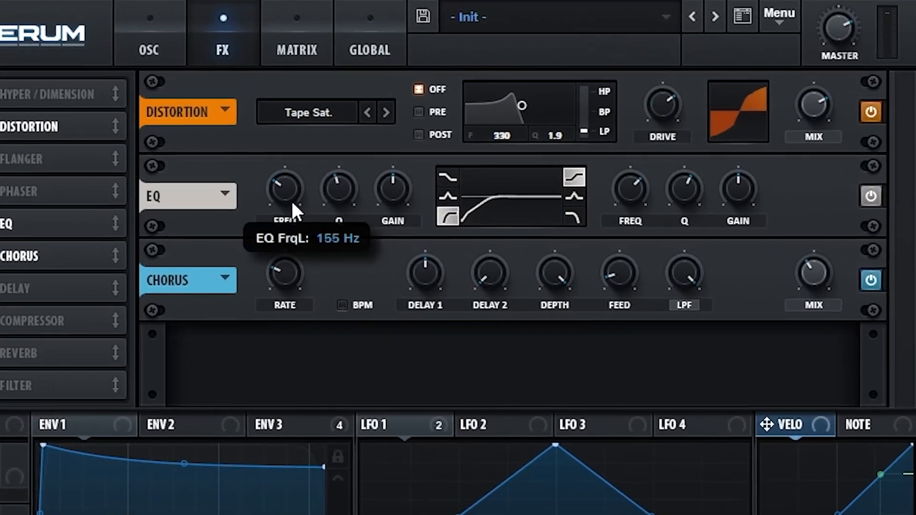
drag(292, 202, 292, 211)
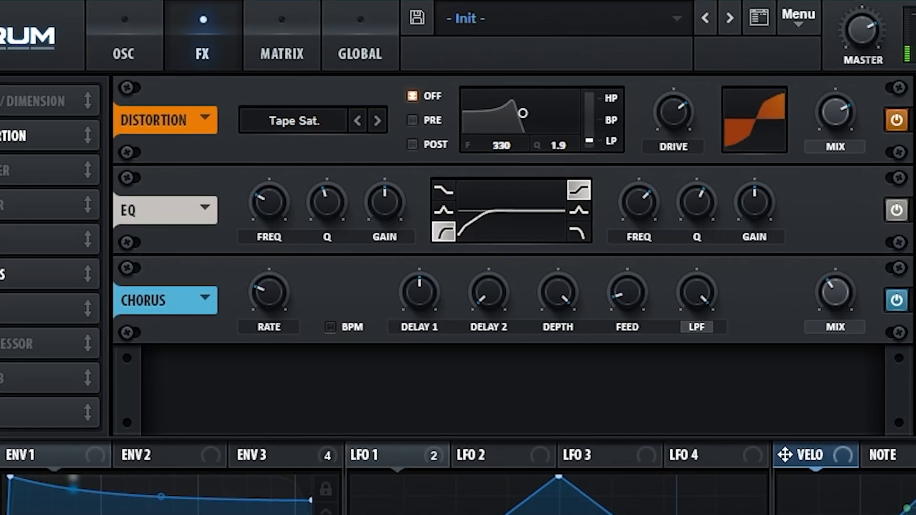
drag(276, 212, 275, 233)
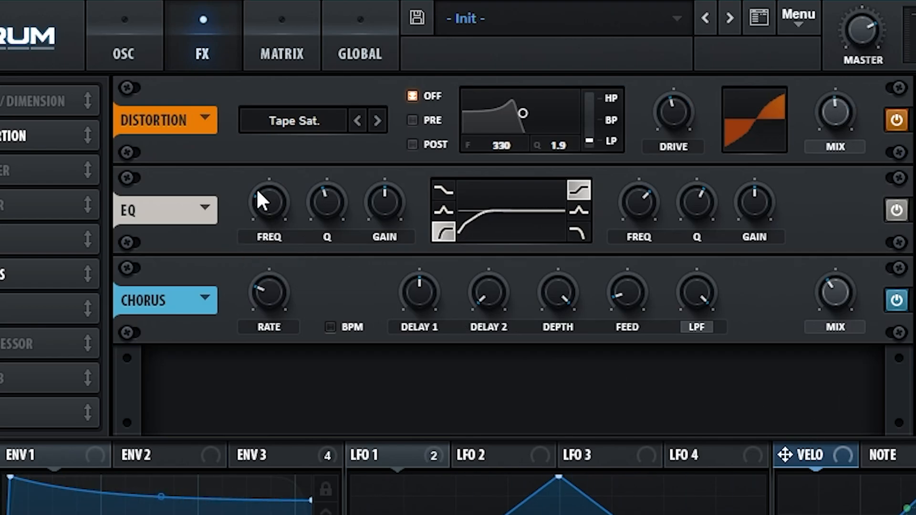
Enable the sub oscillator with direct output, set its octave to -2, and adjust its level by ear.
click(138, 45)
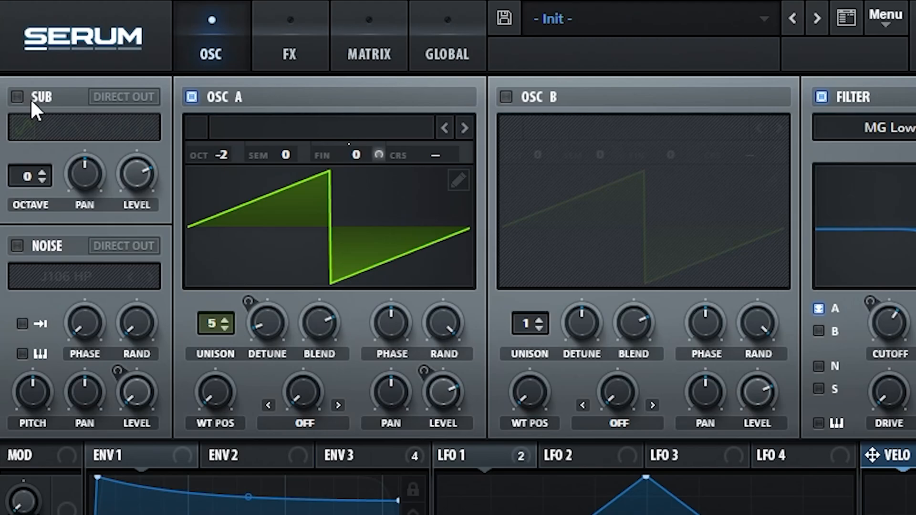
click(80, 98)
drag(89, 176, 94, 224)
click(333, 99)
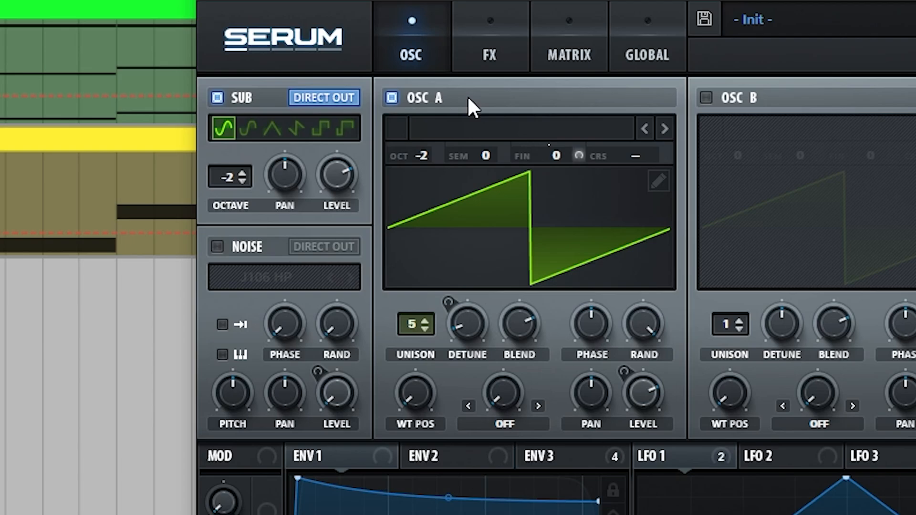
drag(334, 177, 279, 145)
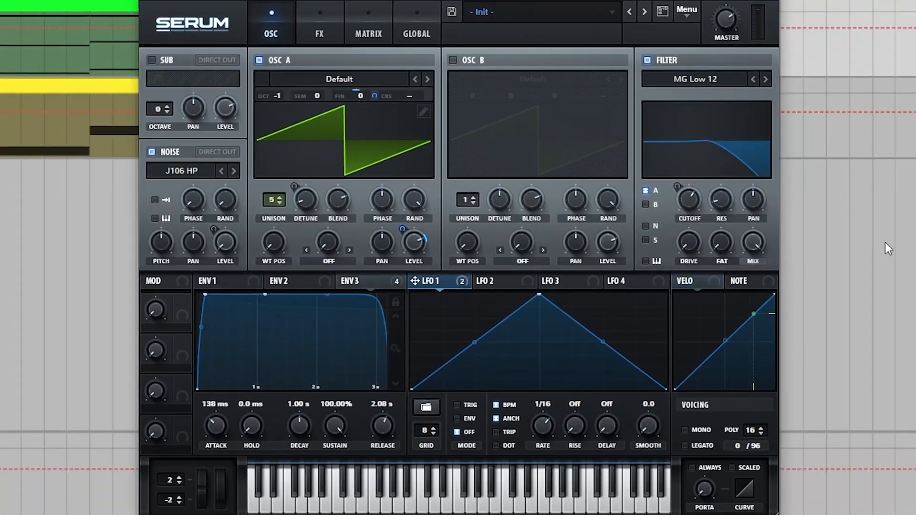